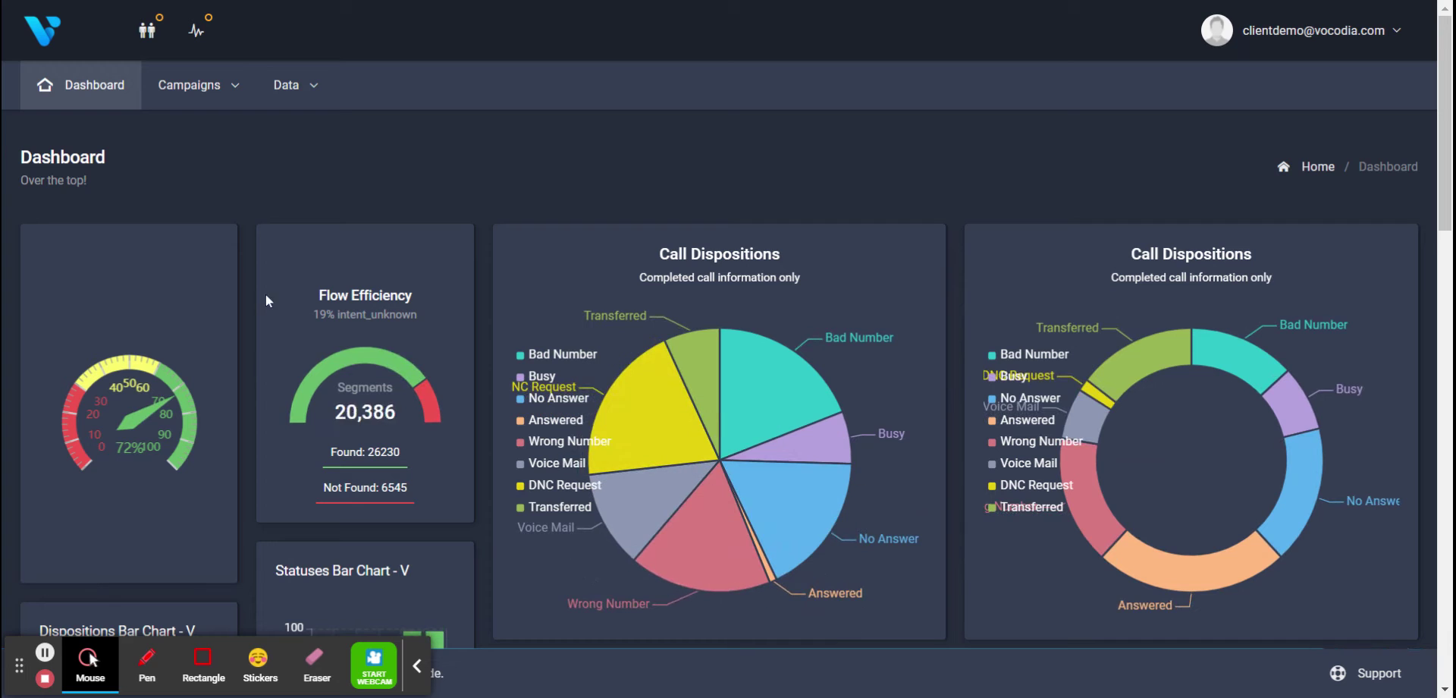
Examine the dashboard's call disposition, call status and flow efficiency charts.
left_click_drag(1441, 146, 1441, 321)
left_click(565, 203)
left_click(400, 322)
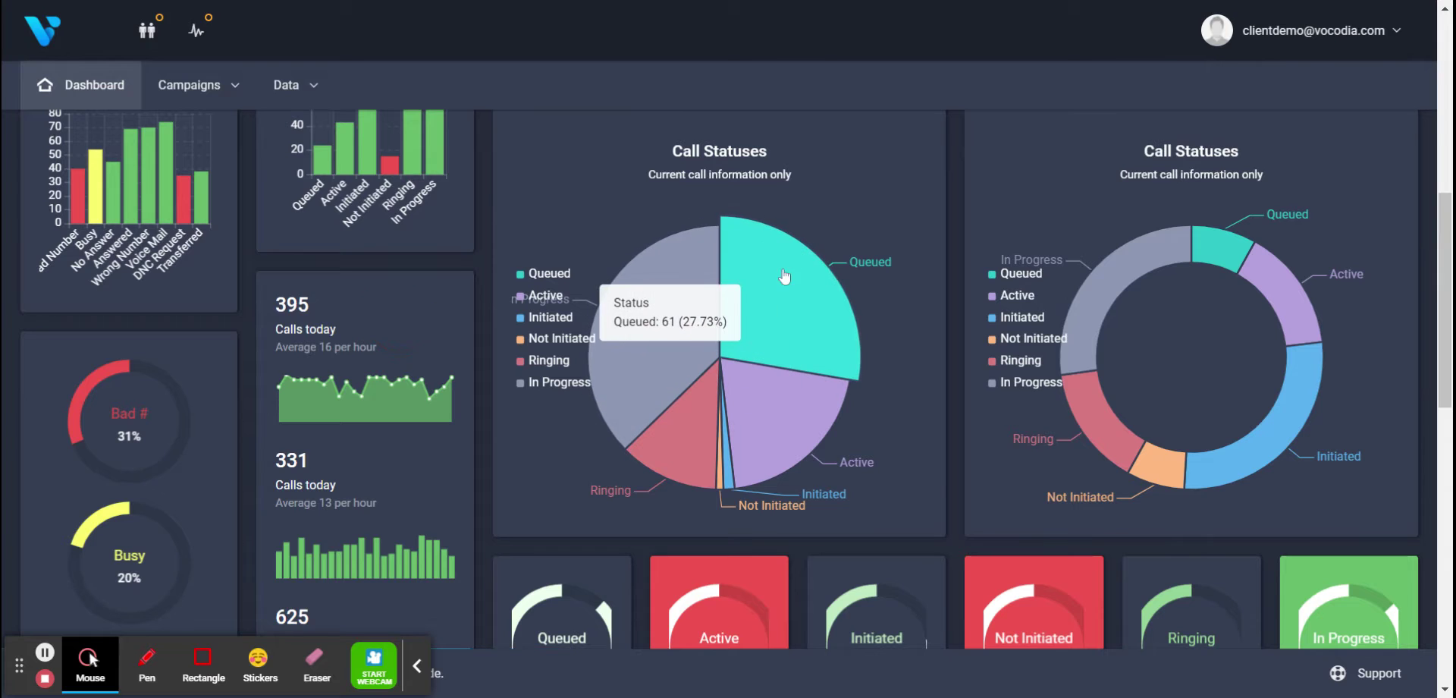
mouse_move(1114, 332)
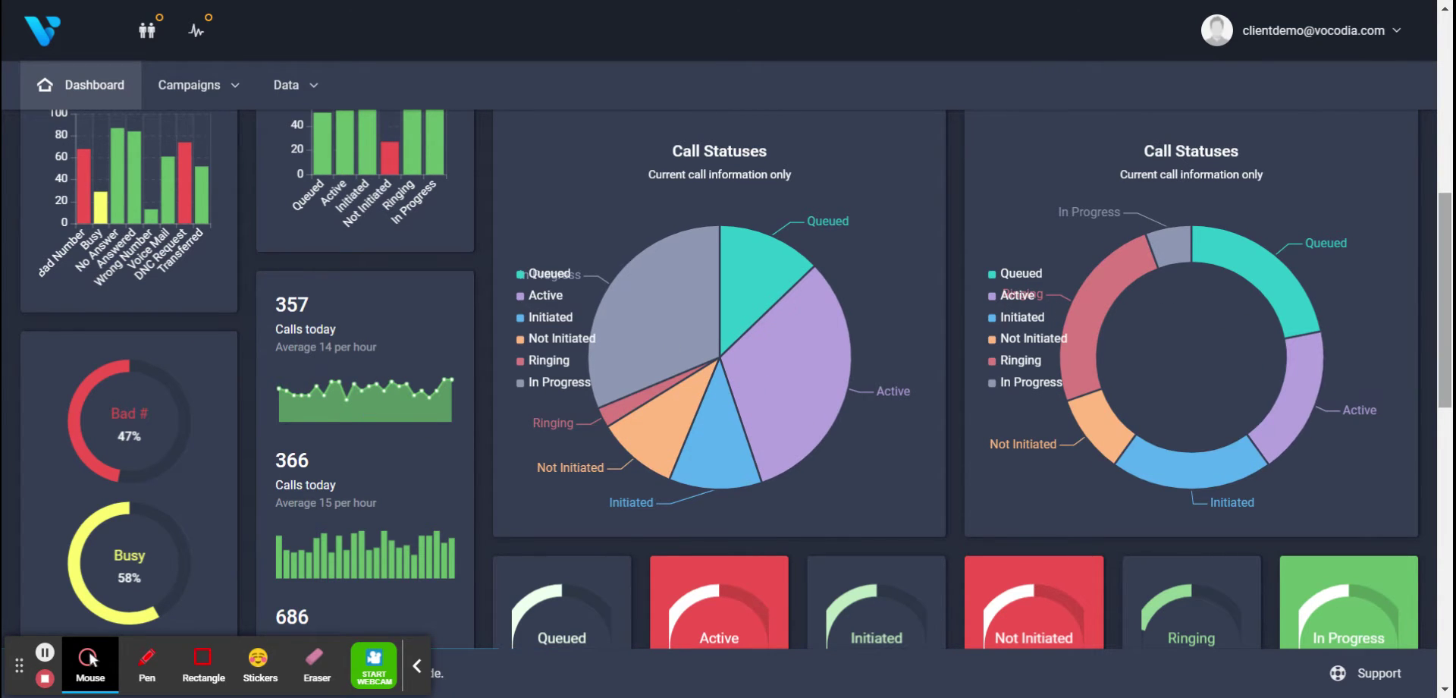
scroll(365, 406, "up", 3)
scroll(1445, 320, "down", 8)
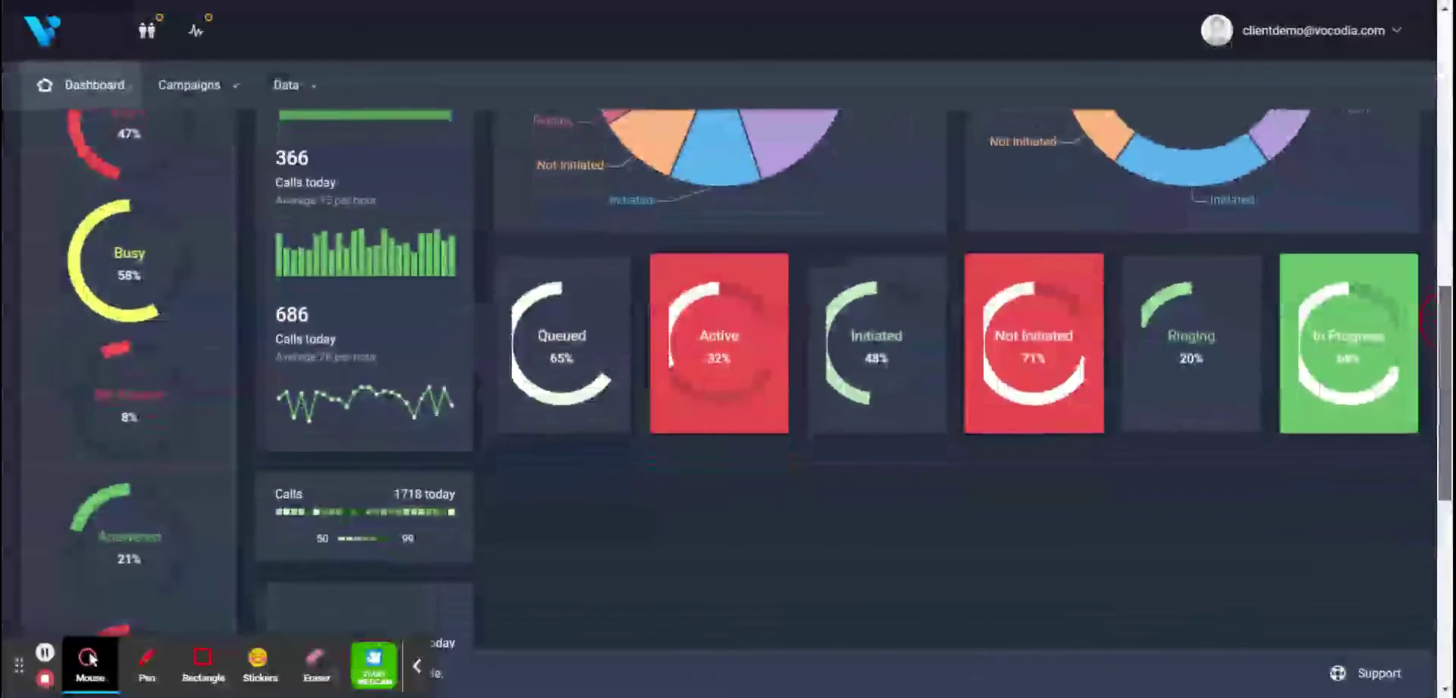
scroll(1449, 500, "up", 11)
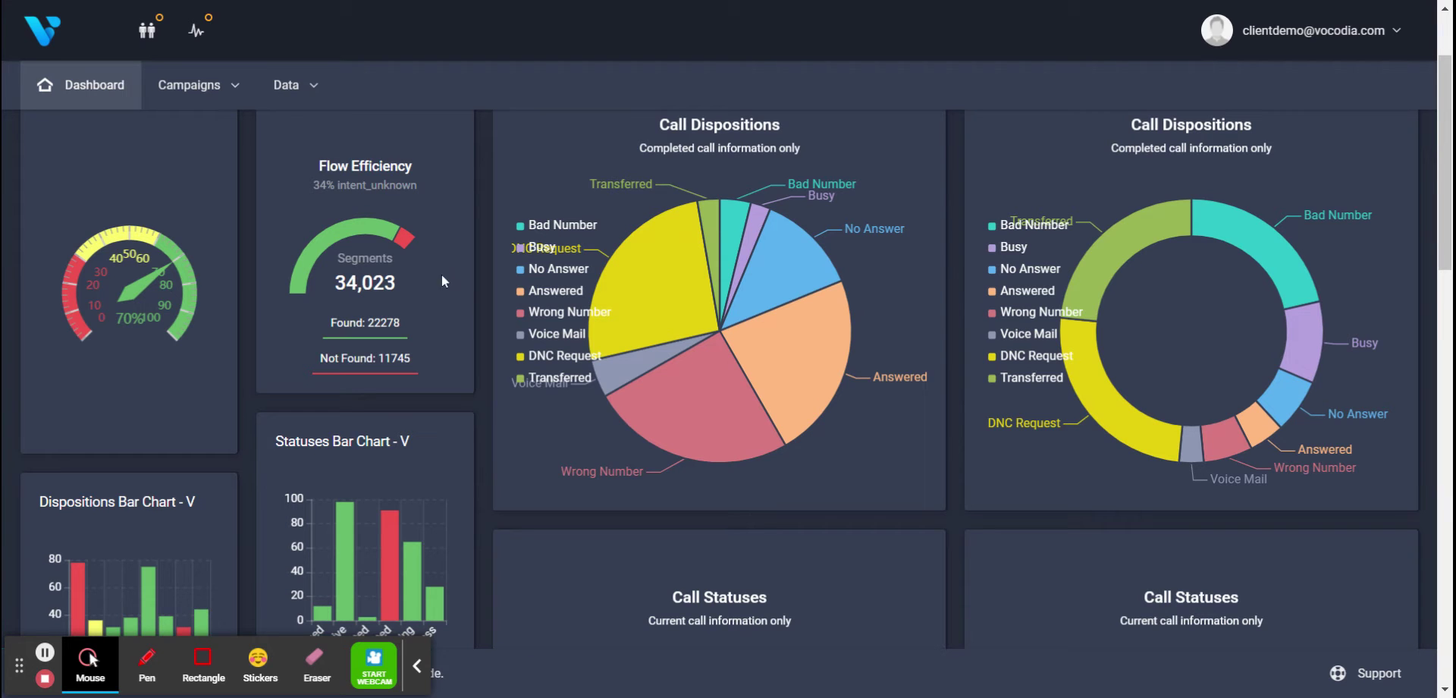
Open Store NYC - Campaign 2 from the campaign list for editing.
left_click(216, 96)
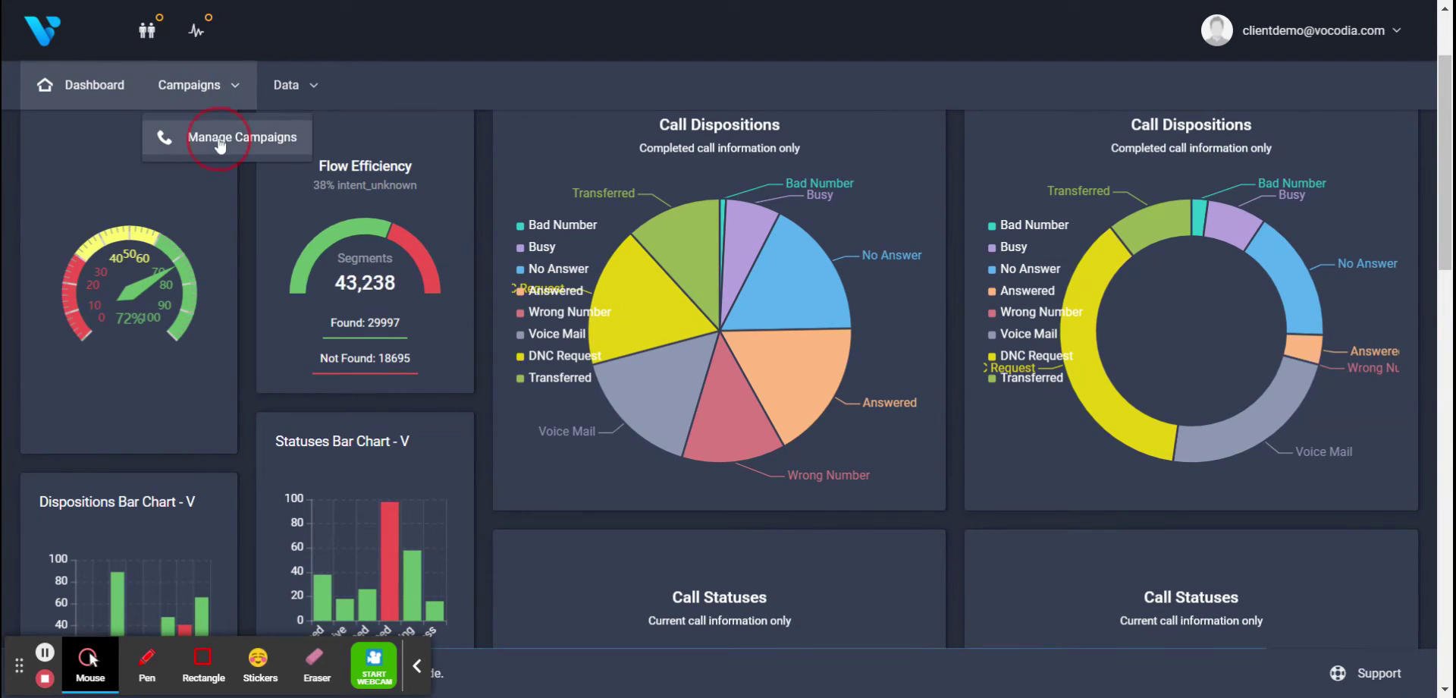
left_click(220, 137)
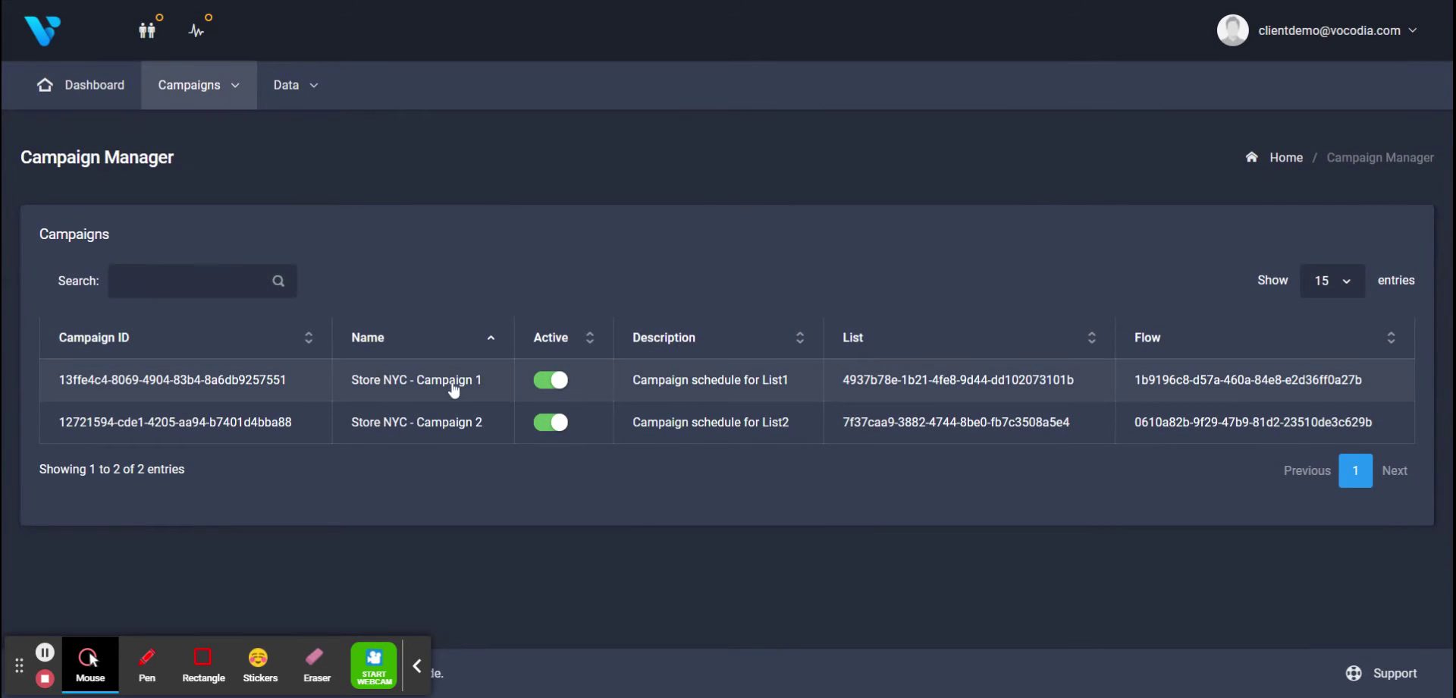
left_click(452, 427)
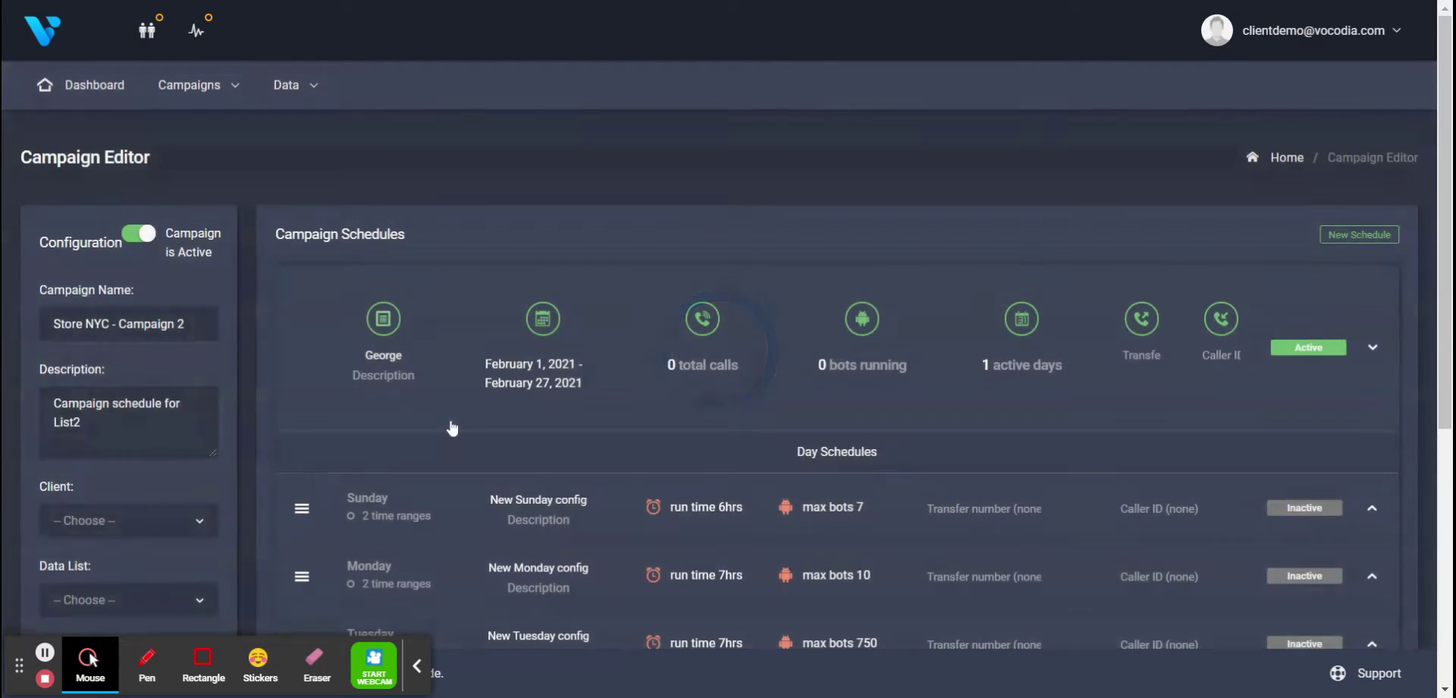
Expand the Wednesday schedule and extend its time range to 11:00 am to 6:15 pm.
scroll(701, 365, "down", 5)
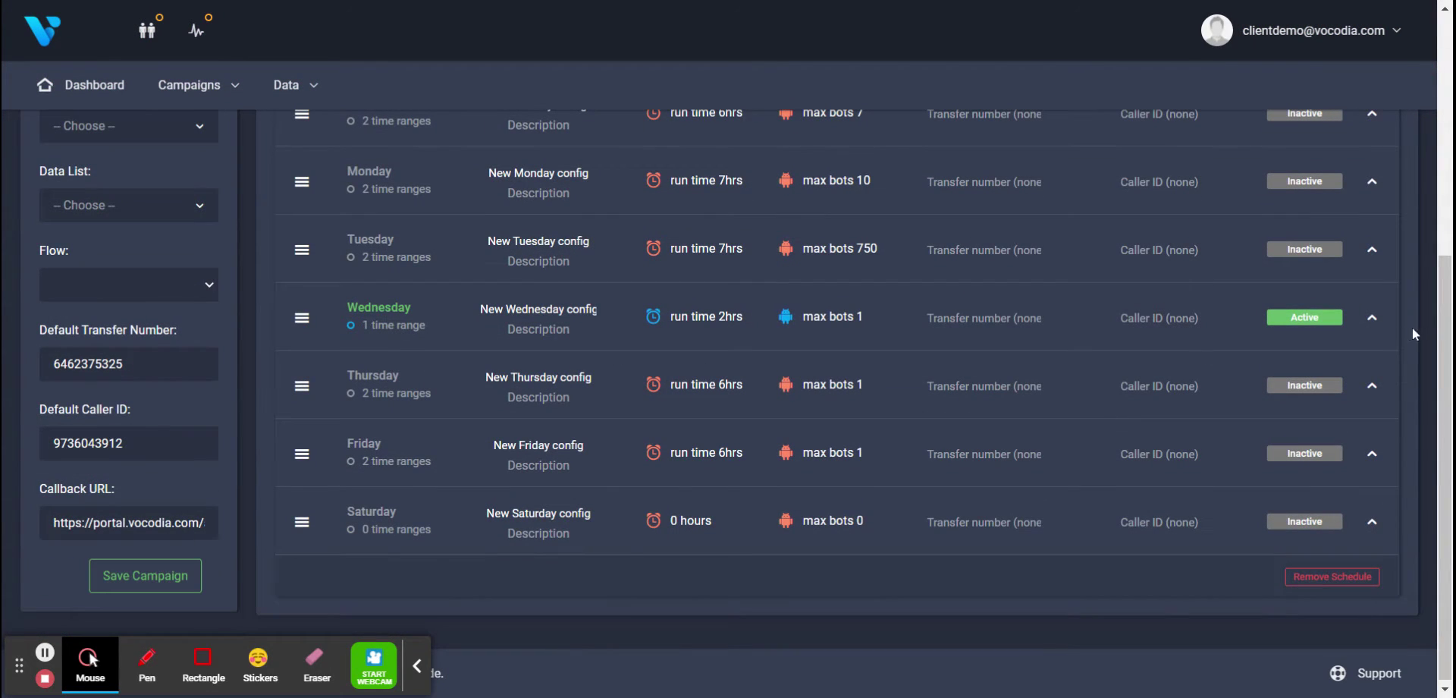
left_click(1371, 317)
left_click_drag(831, 408, 1049, 409)
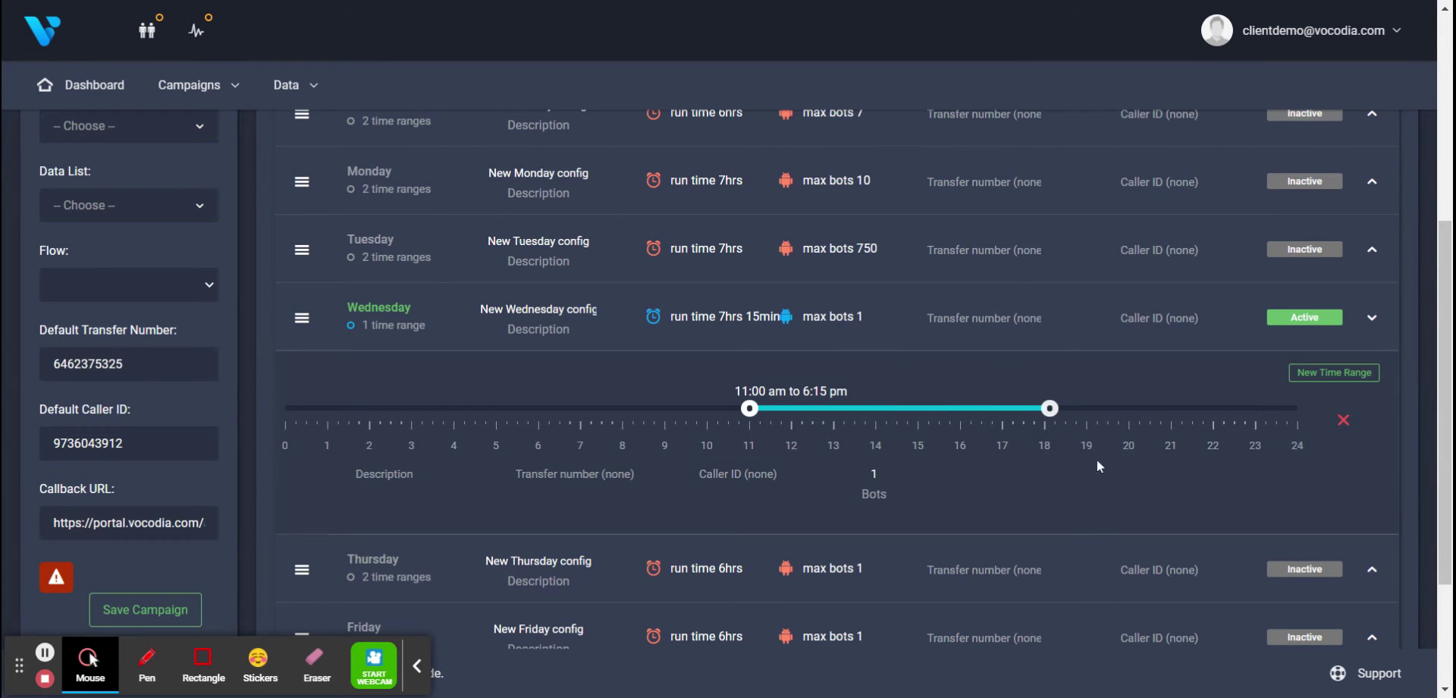
Set the number of bots for Wednesday's time range to 25.
left_click(874, 476)
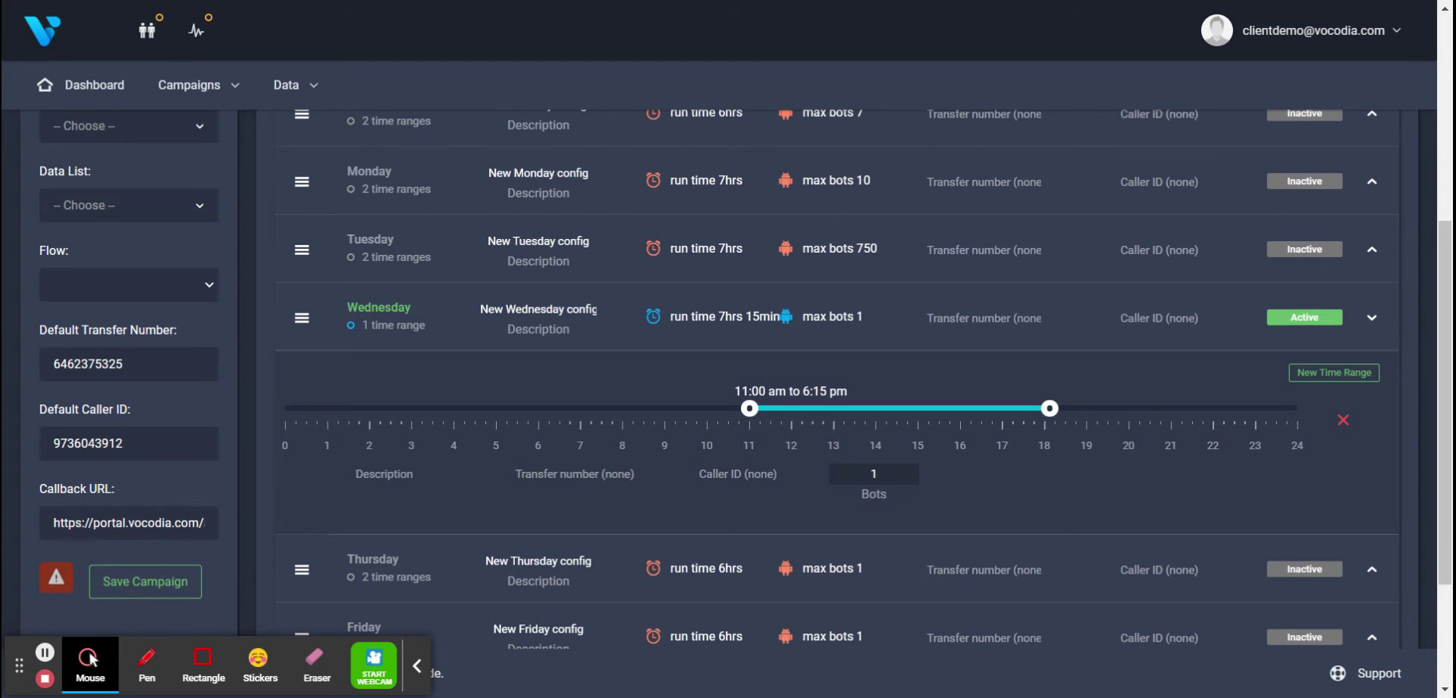
type("0")
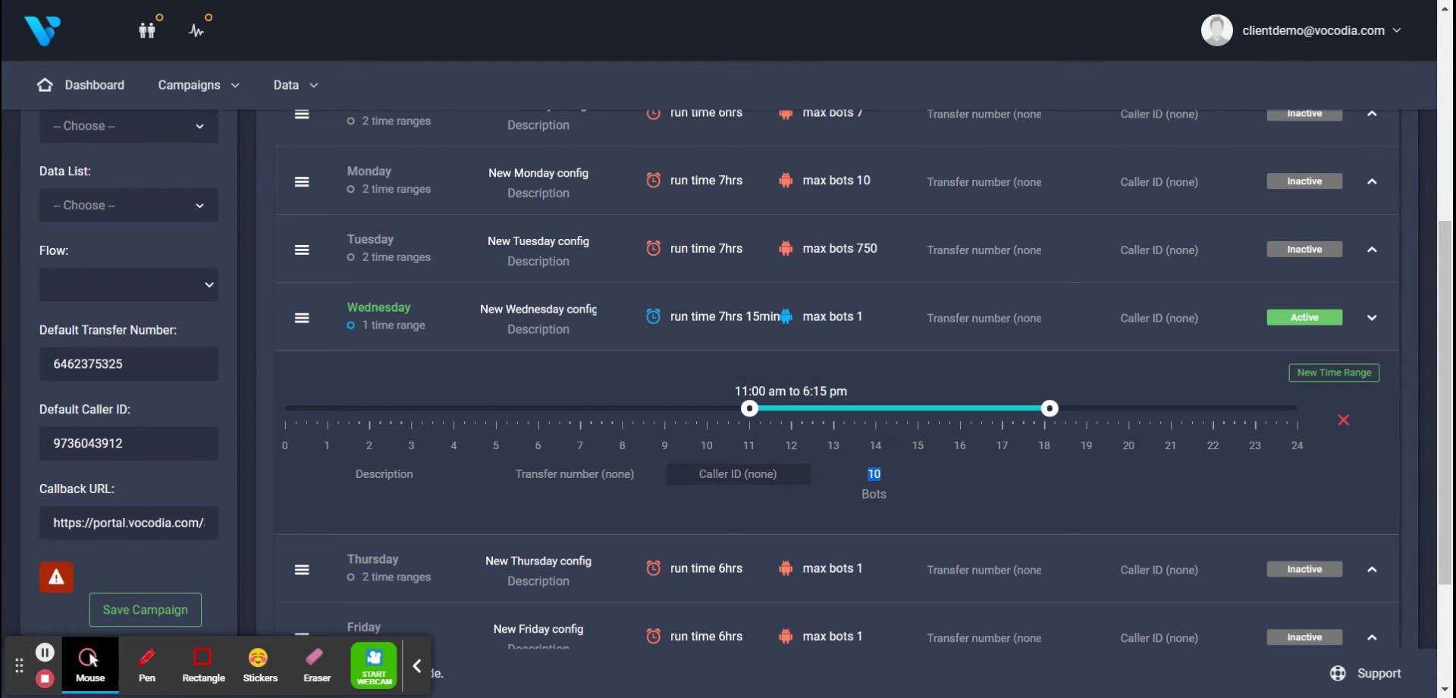
key("BackSpace")
key("BackSpace")
type("25")
left_click(936, 511)
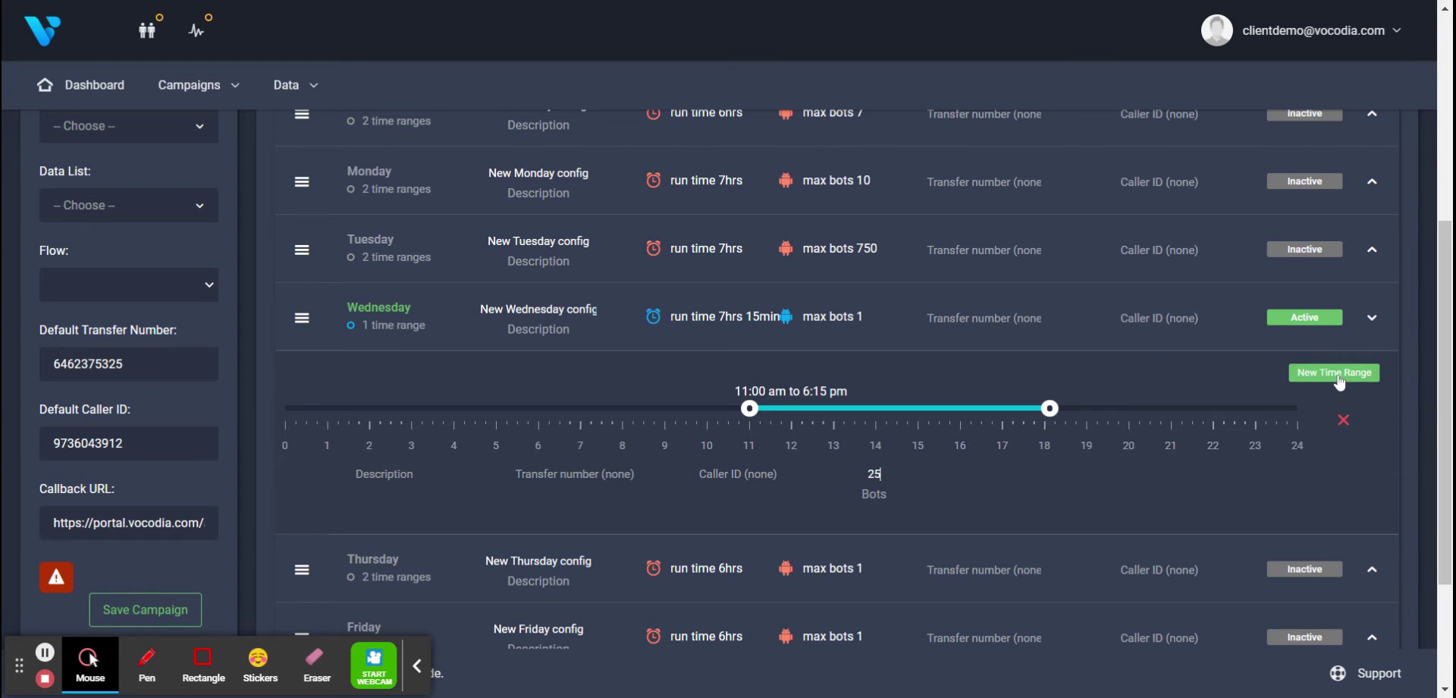
left_click(758, 484)
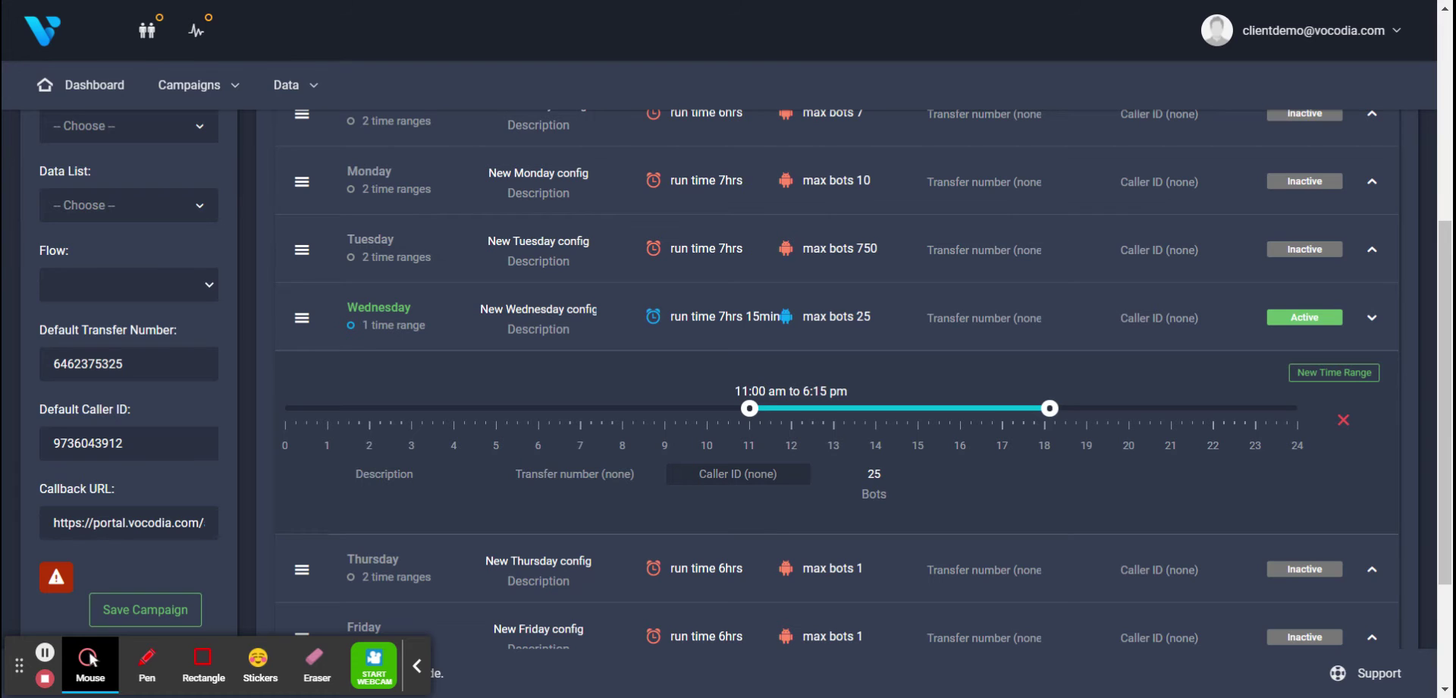
left_click(128, 599)
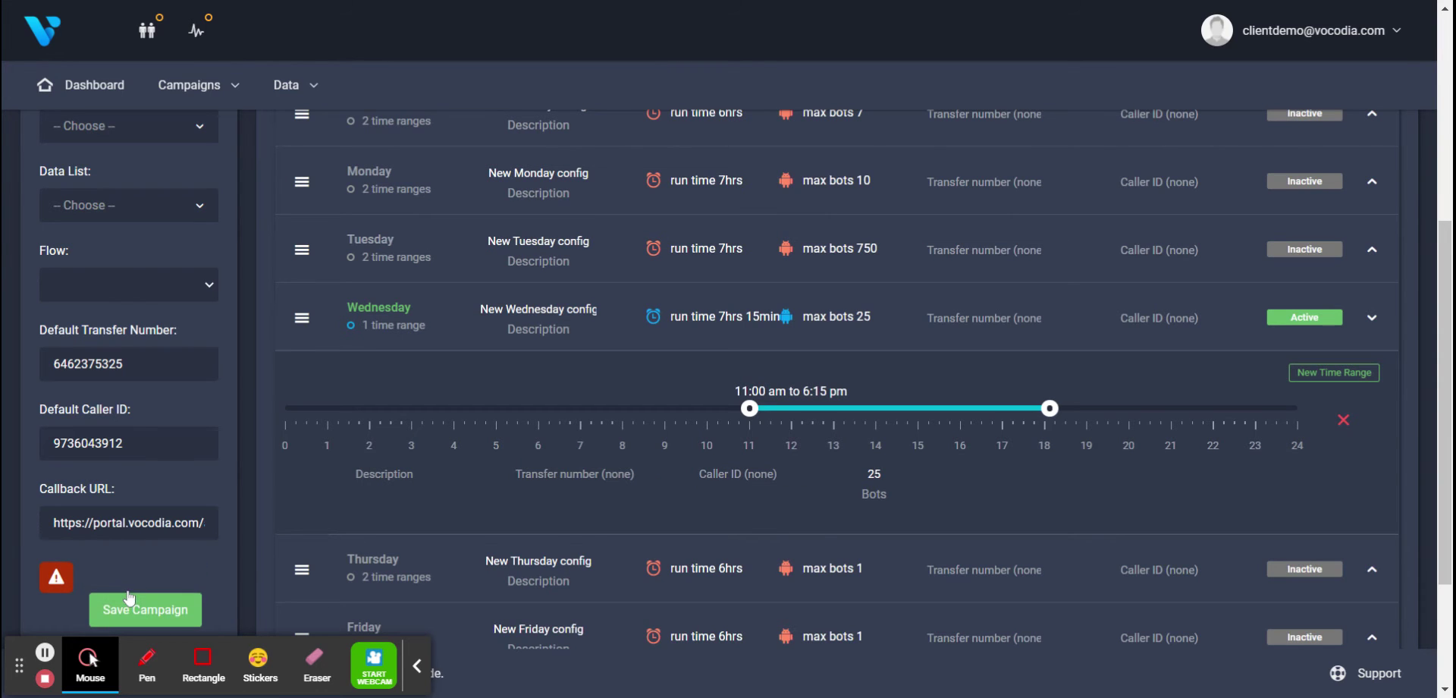
Add a second Wednesday time range from 7:15 pm to 9:15 pm and shorten the first range to end at 2:30 pm.
left_click(1334, 376)
left_click_drag(1049, 410, 894, 408)
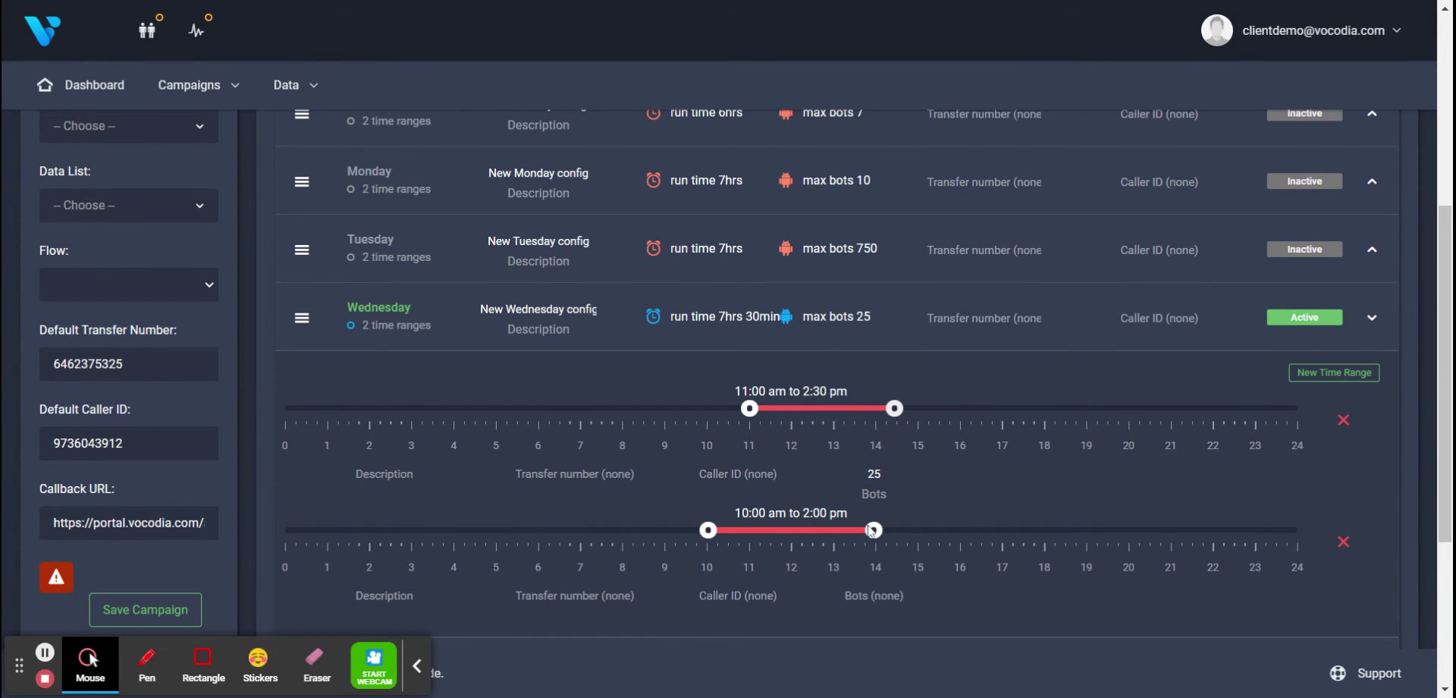
left_click_drag(873, 530, 1266, 529)
left_click_drag(708, 529, 1082, 545)
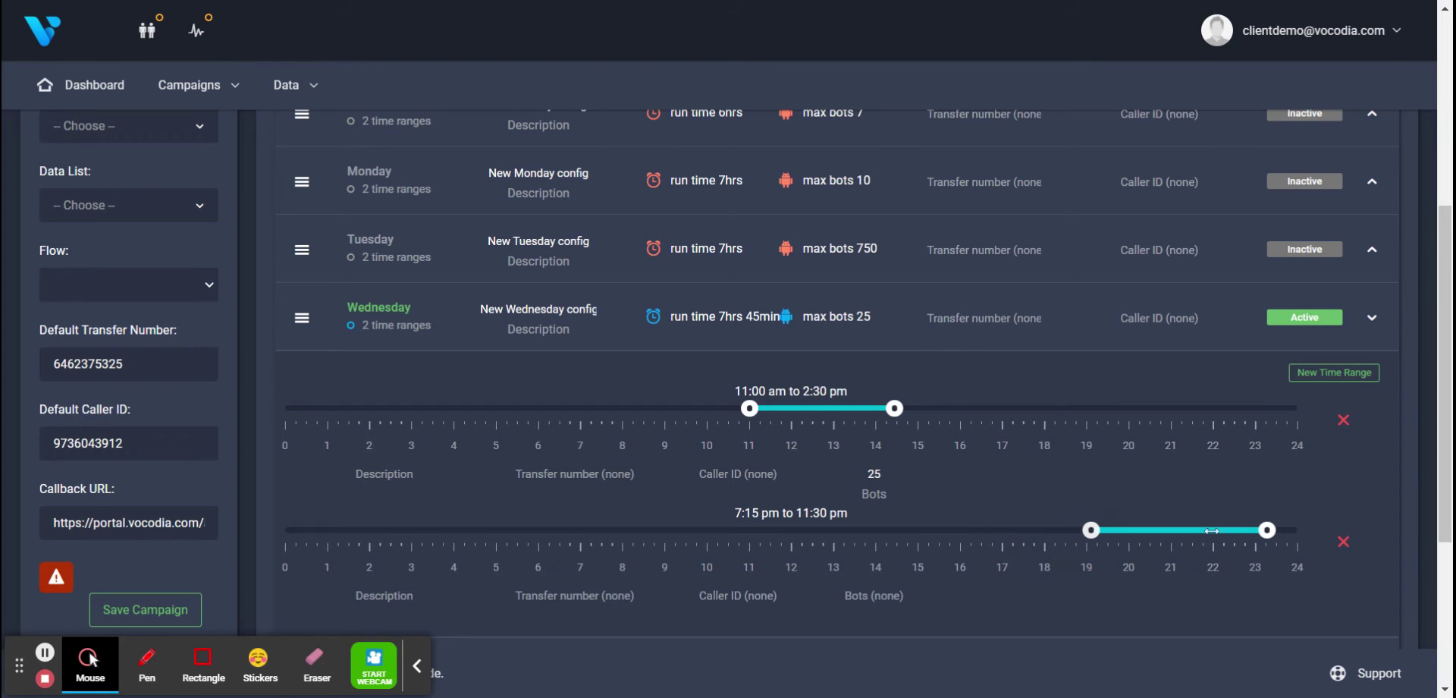
left_click_drag(1266, 529, 1175, 531)
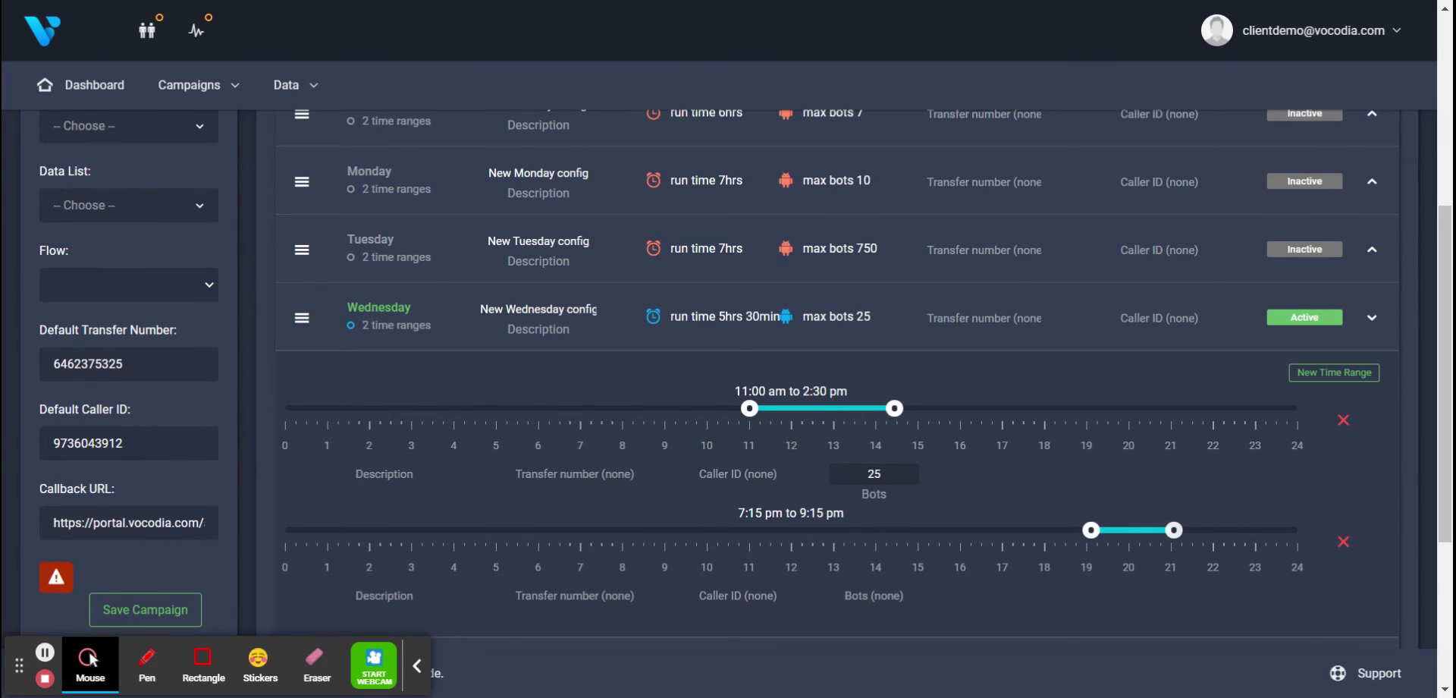
Assign 10 bots to Wednesday's second time range and move its start to 4:15 pm.
type("10")
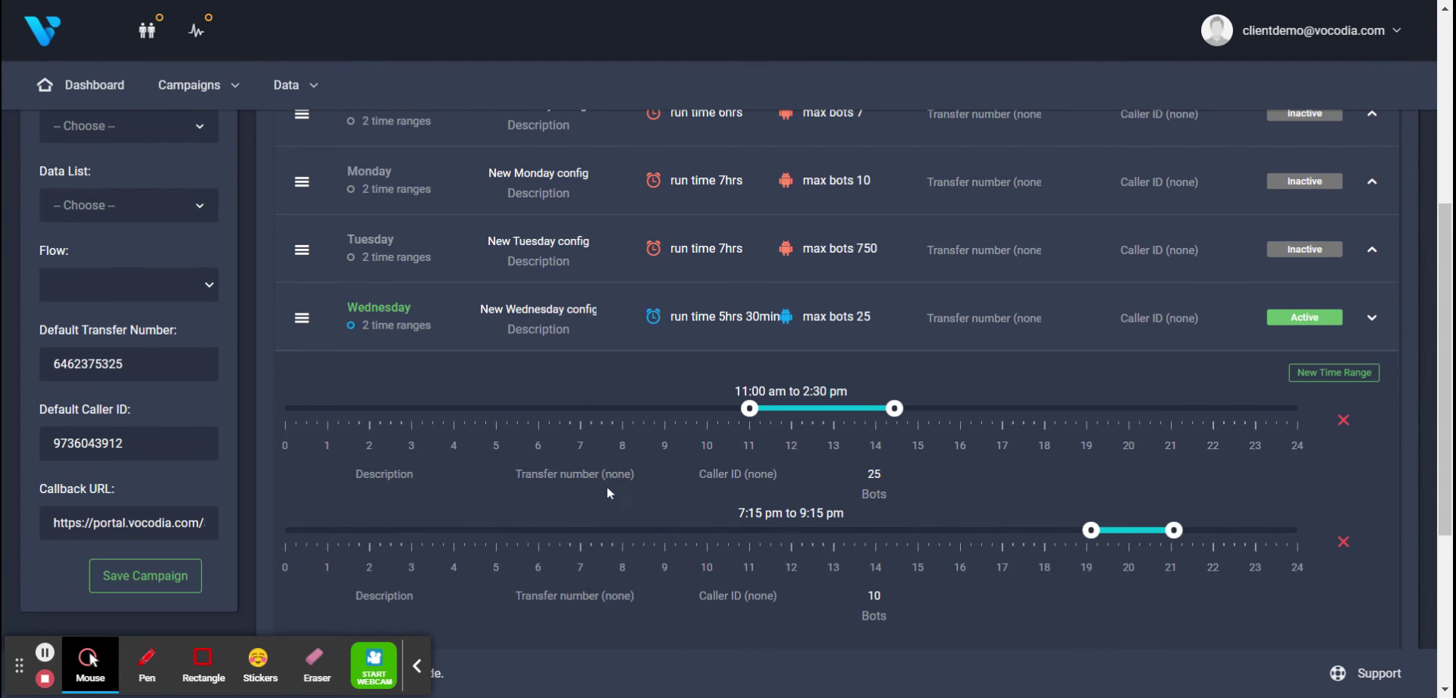
left_click(568, 466)
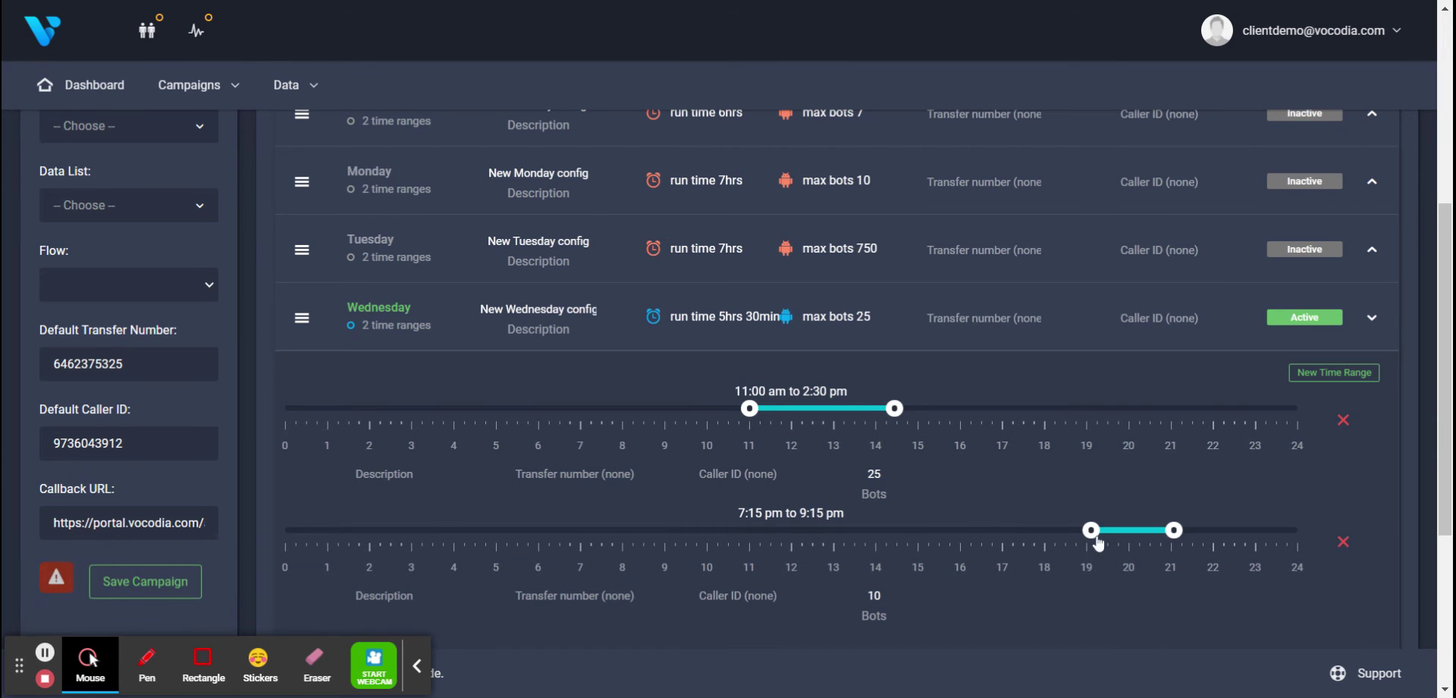
left_click_drag(1092, 530, 967, 532)
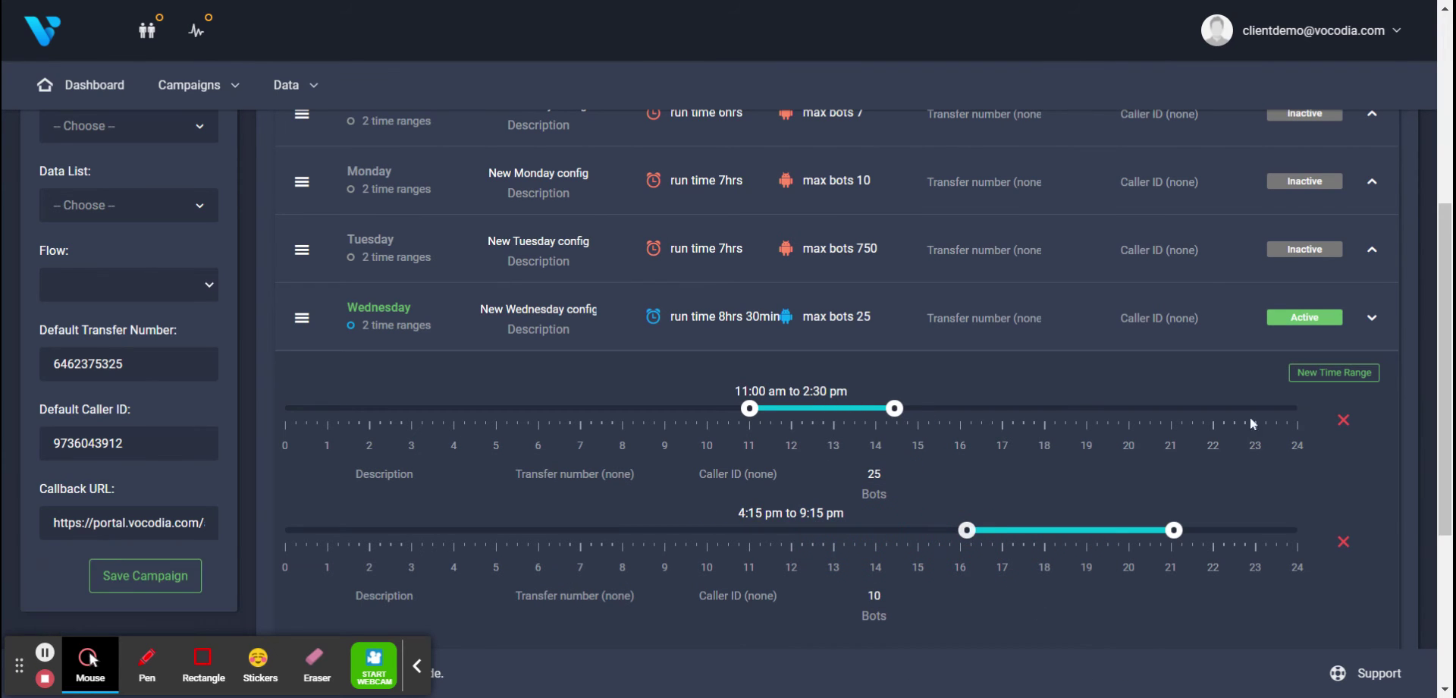
Add two more Wednesday time ranges, one from 12:45 pm to 4:45 pm and one from 1:30 pm to 5:30 pm.
left_click(1324, 379)
scroll(1446, 239, "down", 3)
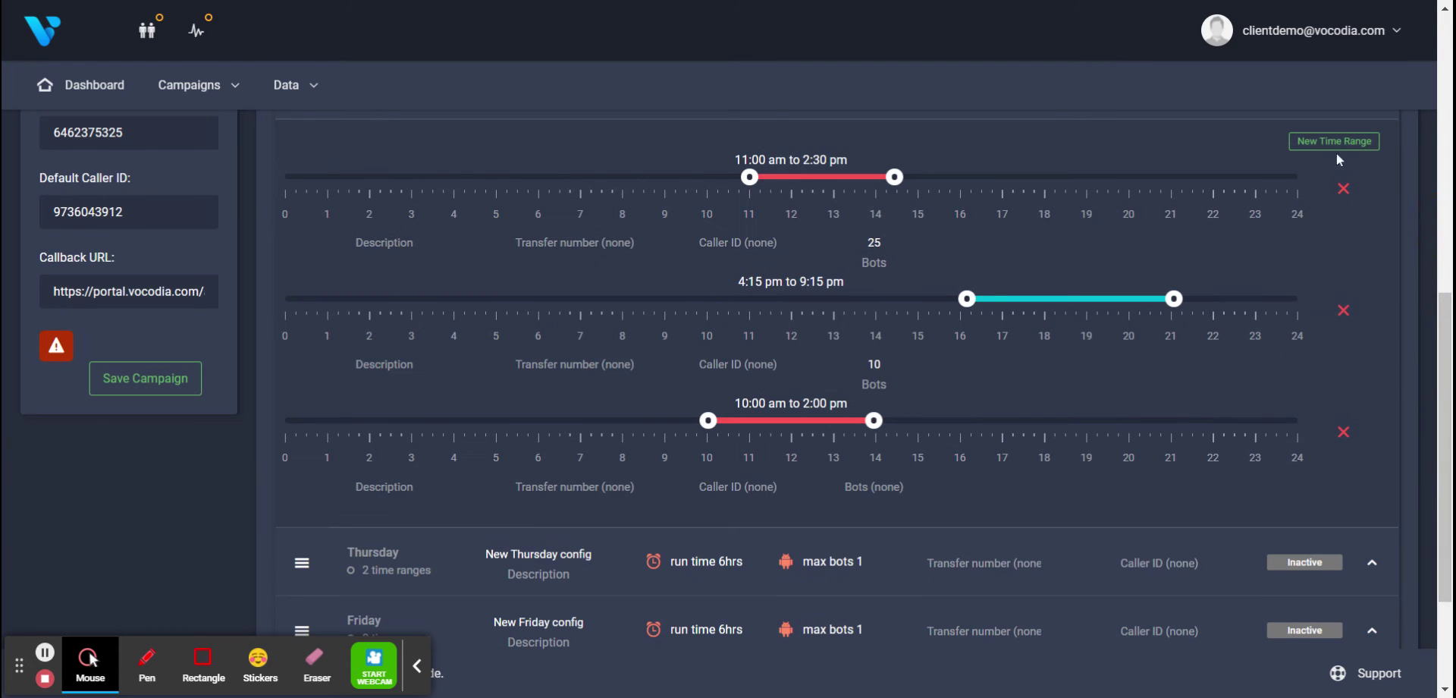
left_click(1332, 140)
left_click_drag(822, 420, 937, 420)
left_click_drag(822, 524, 968, 524)
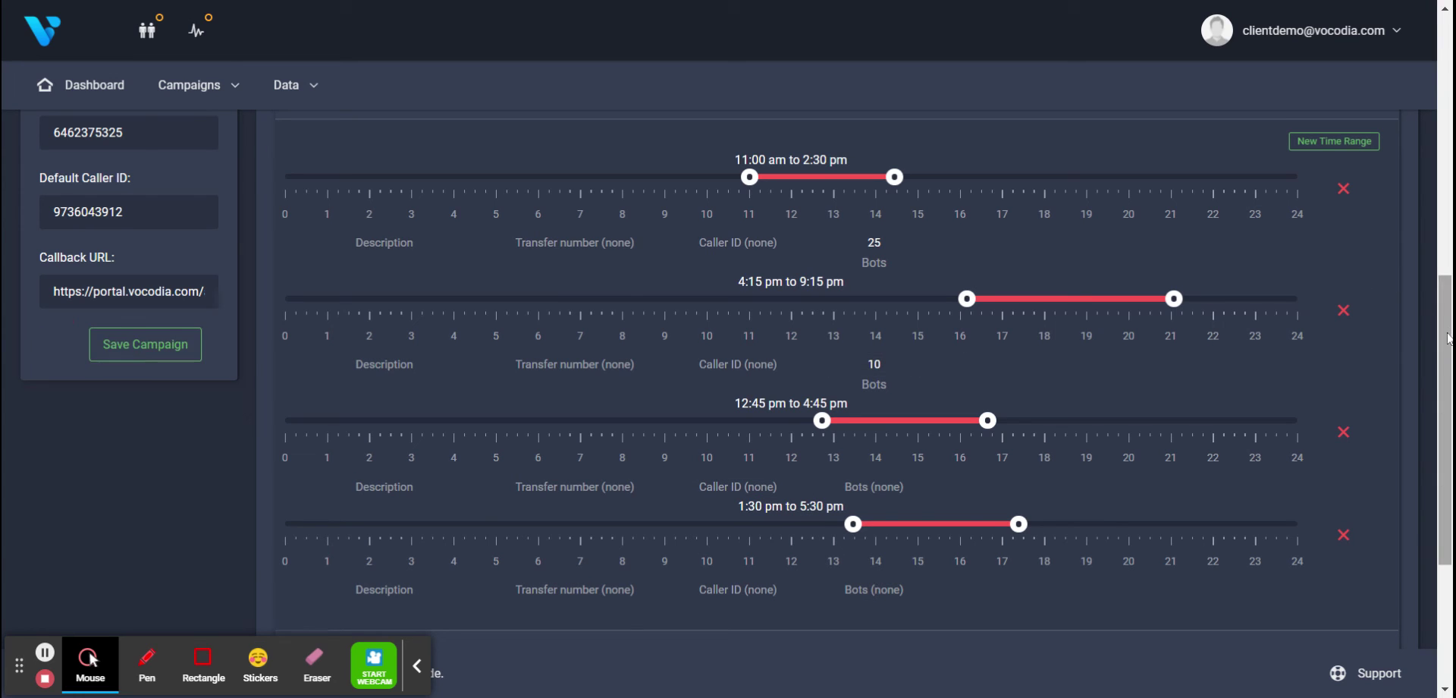
Switch the Wednesday schedule's active status off and back on.
left_click_drag(1445, 391, 1445, 315)
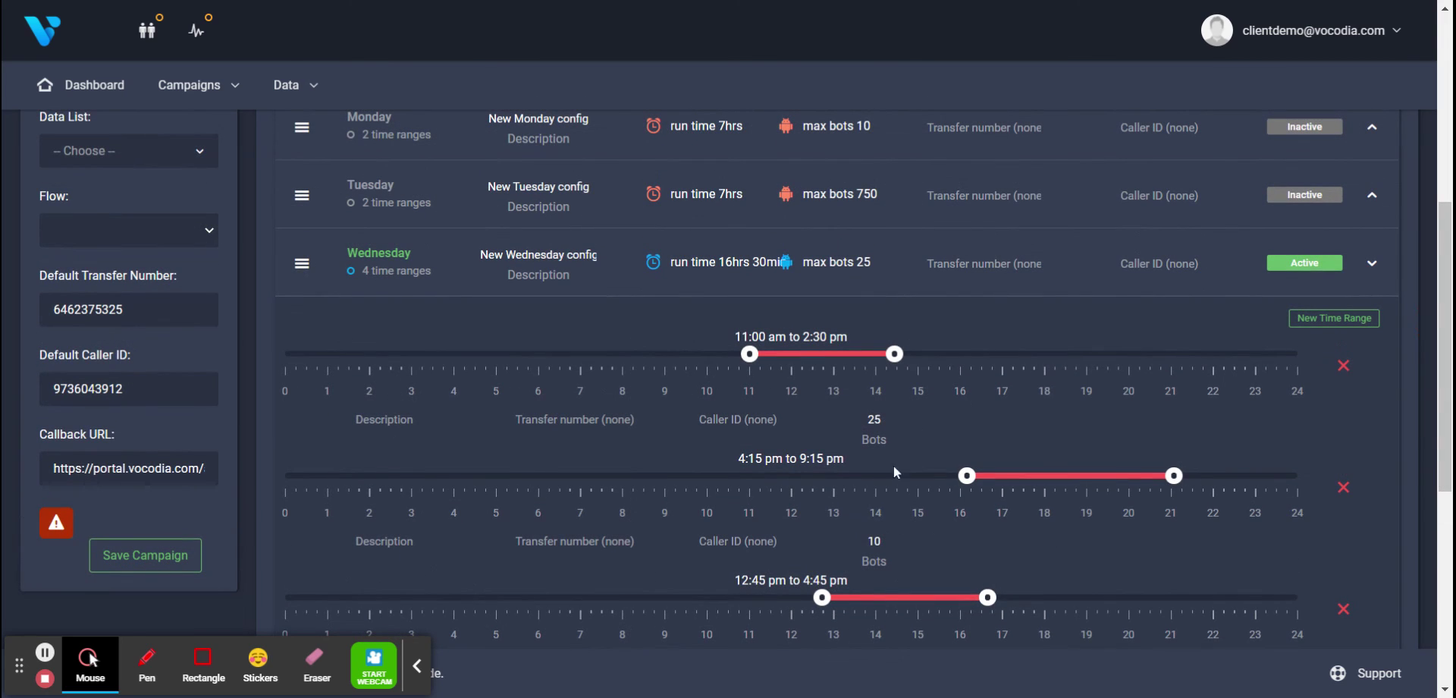
left_click(1304, 262)
left_click(1300, 263)
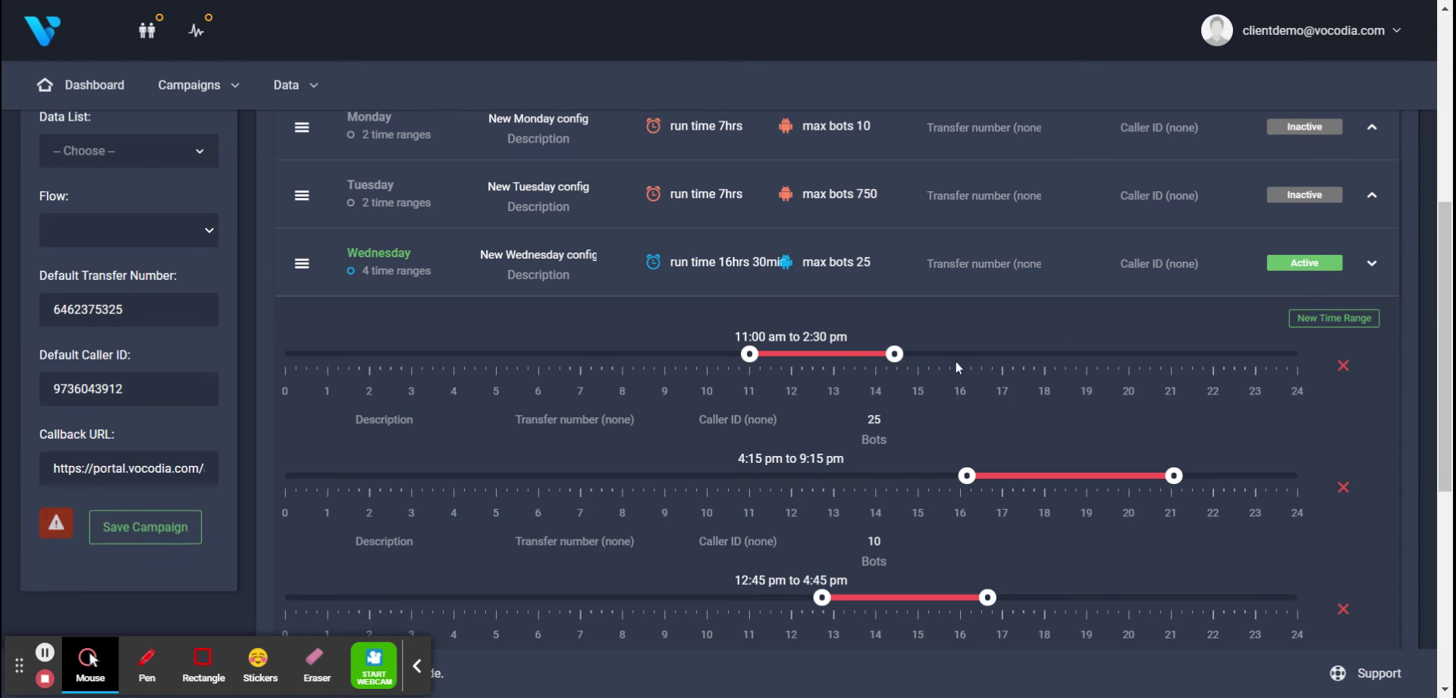